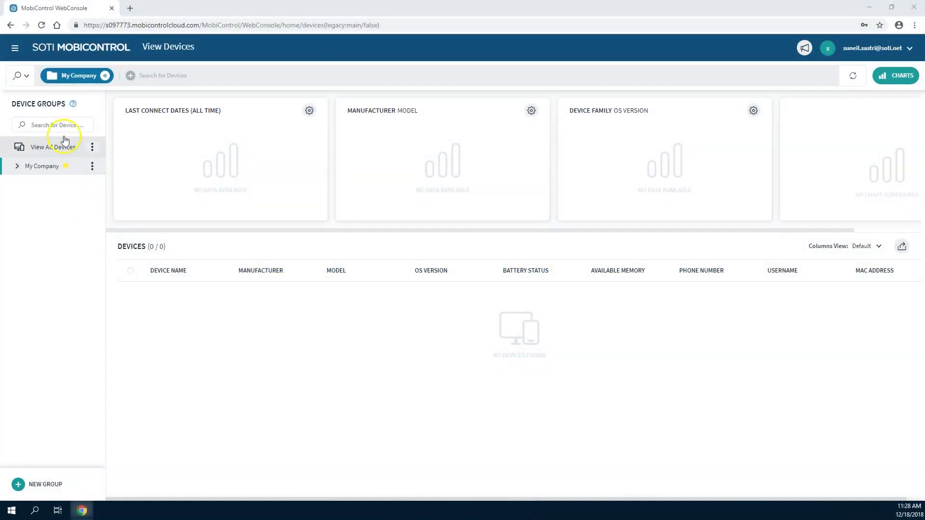
In Global Settings, edit Android Enterprise Bindings and list the New binding types
click(15, 50)
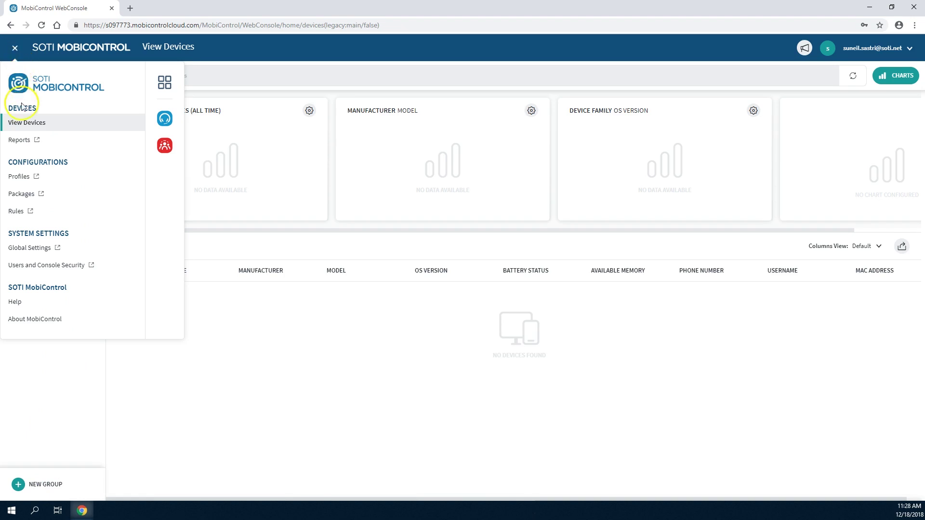
click(41, 247)
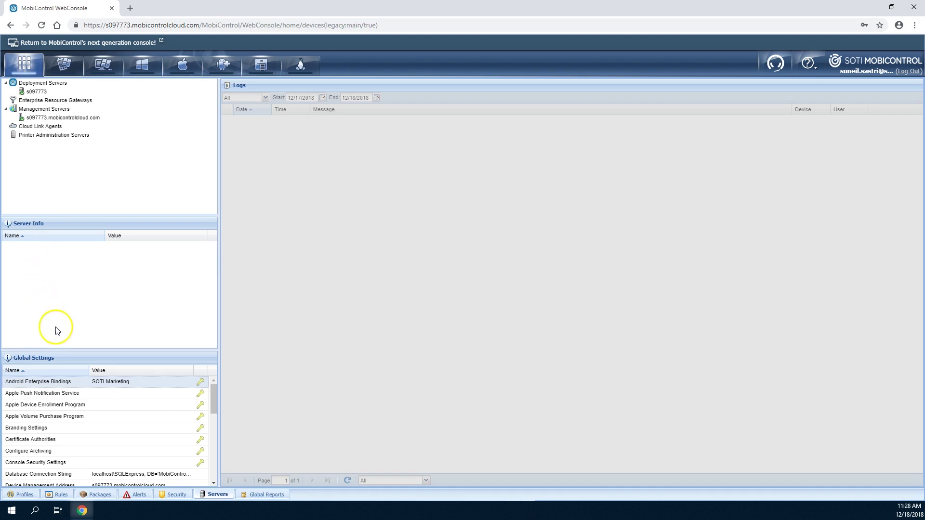
click(202, 383)
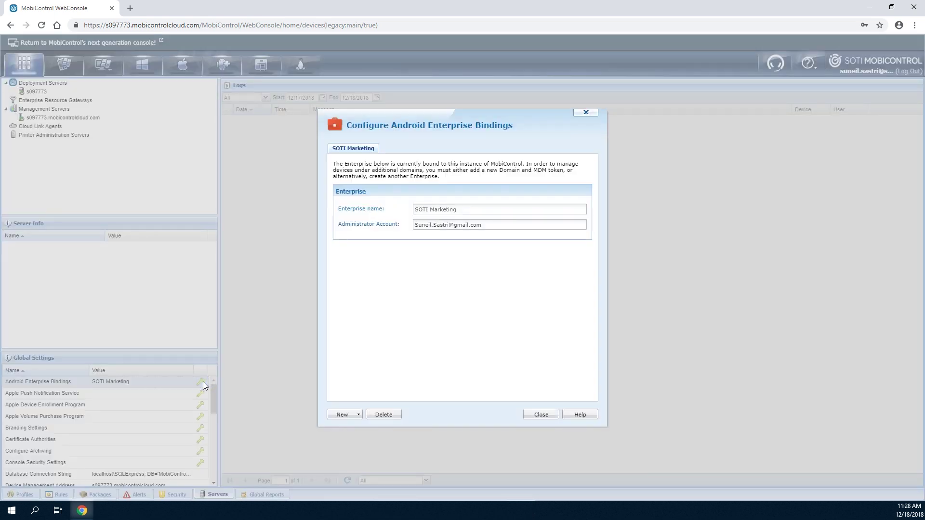
click(359, 415)
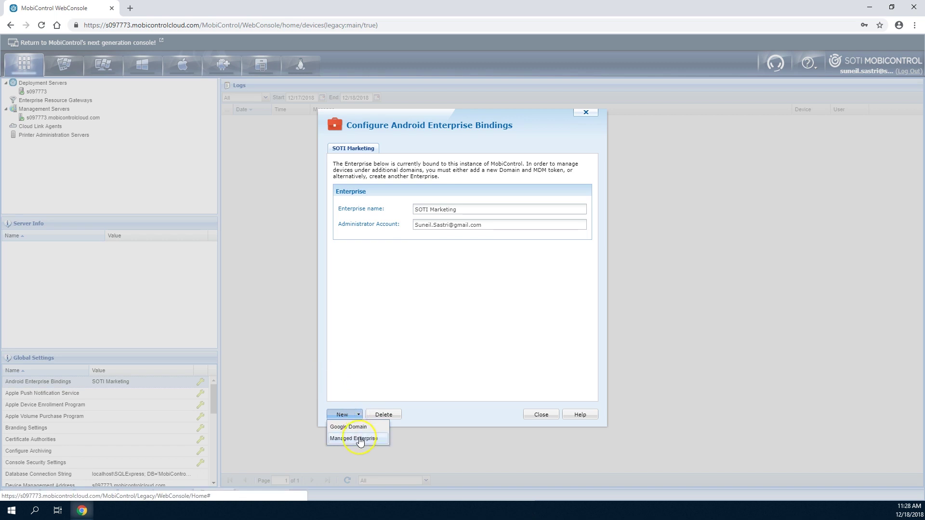
Choose Managed Enterprise and sign in to managed Google Play with the admin account's e-mail and password
click(359, 439)
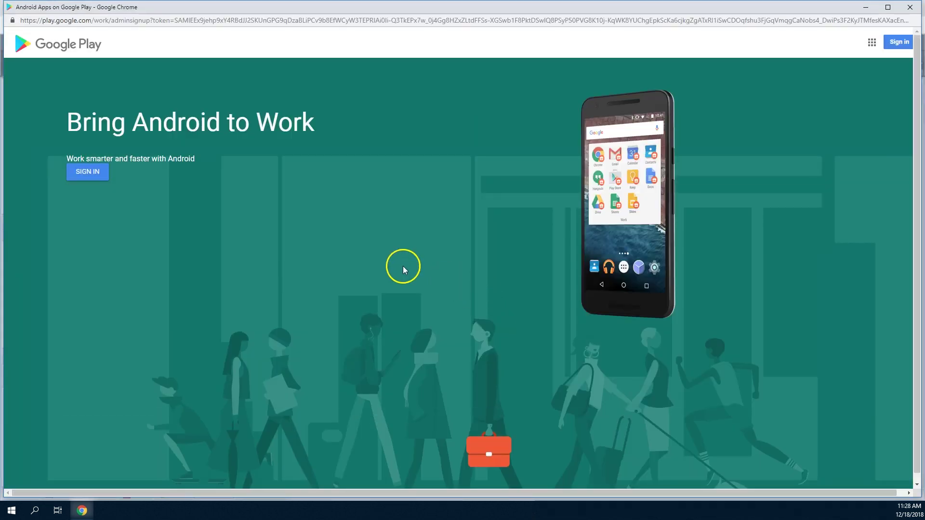
click(88, 172)
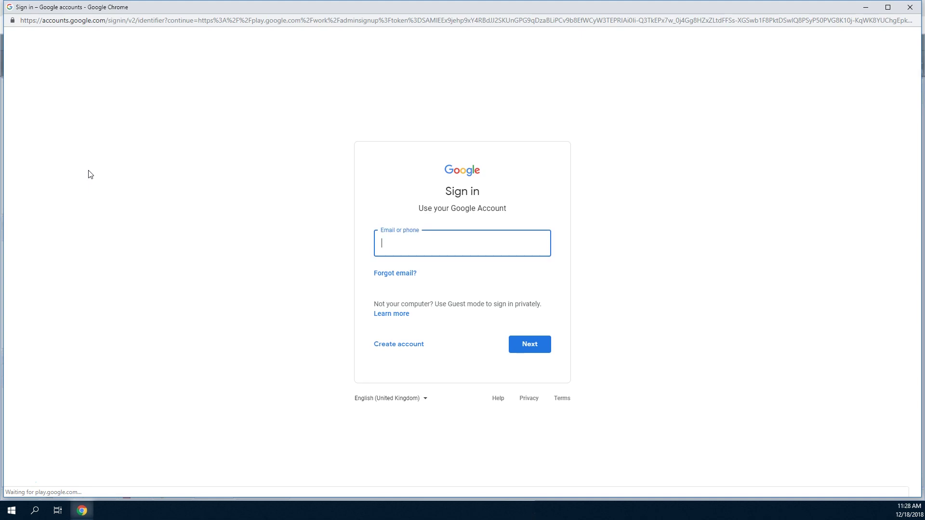
key(ctrl+v)
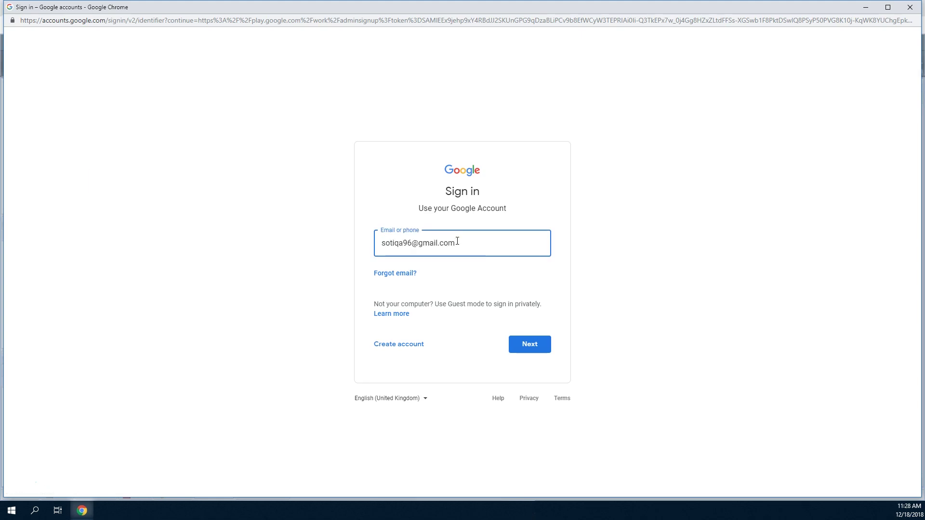
click(528, 345)
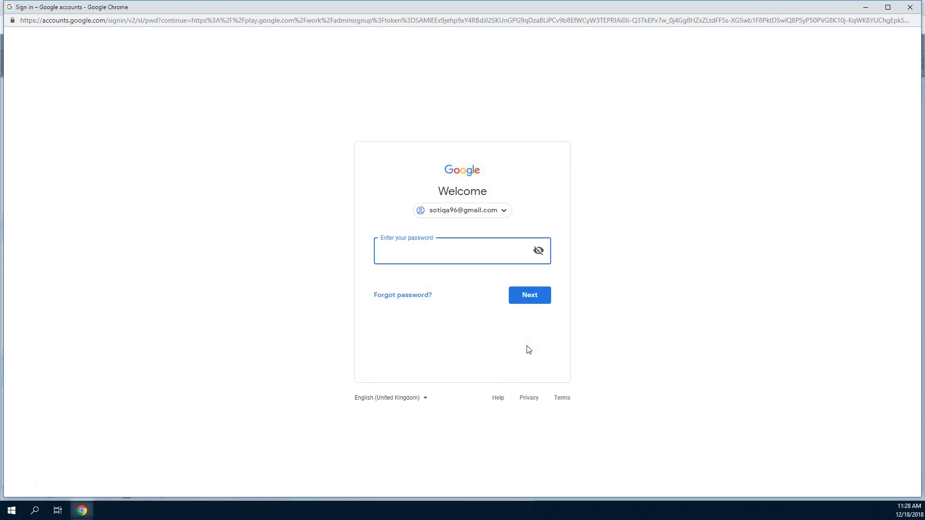
click(459, 252)
key(ctrl+v)
click(532, 297)
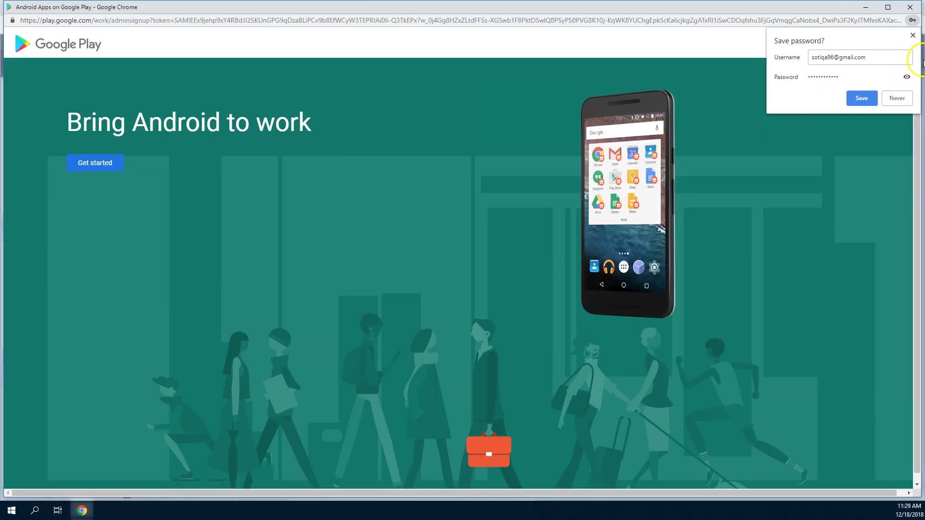
Register the business as 'Your Business' and accept the Managed Google Play agreement
click(912, 36)
click(106, 163)
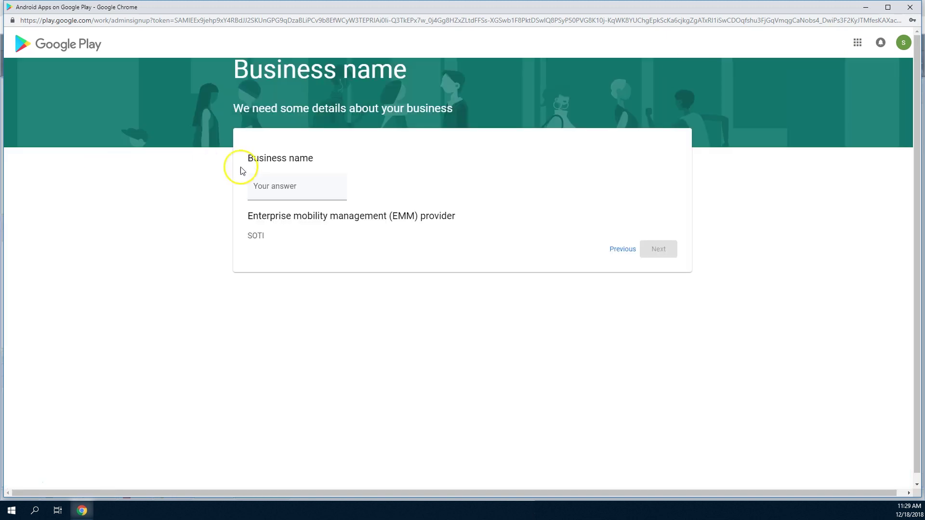
click(276, 192)
text(Your )
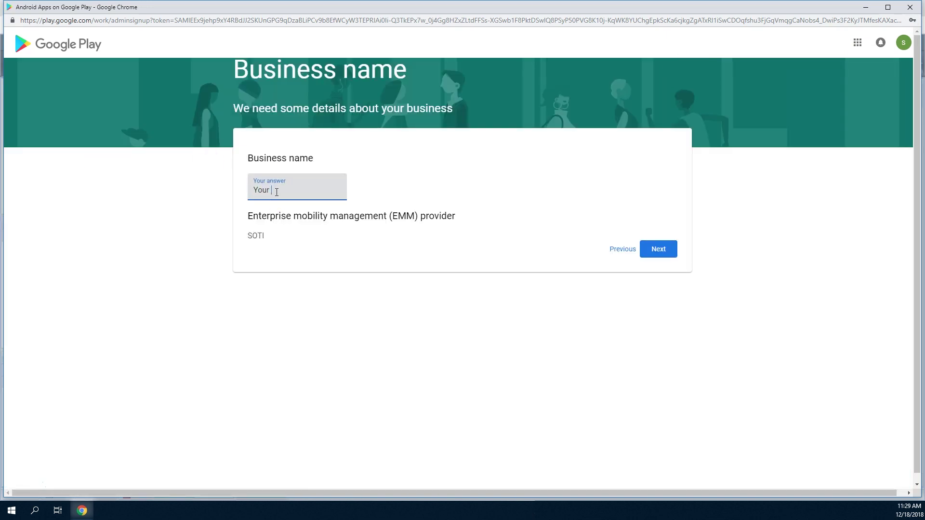
text(Business)
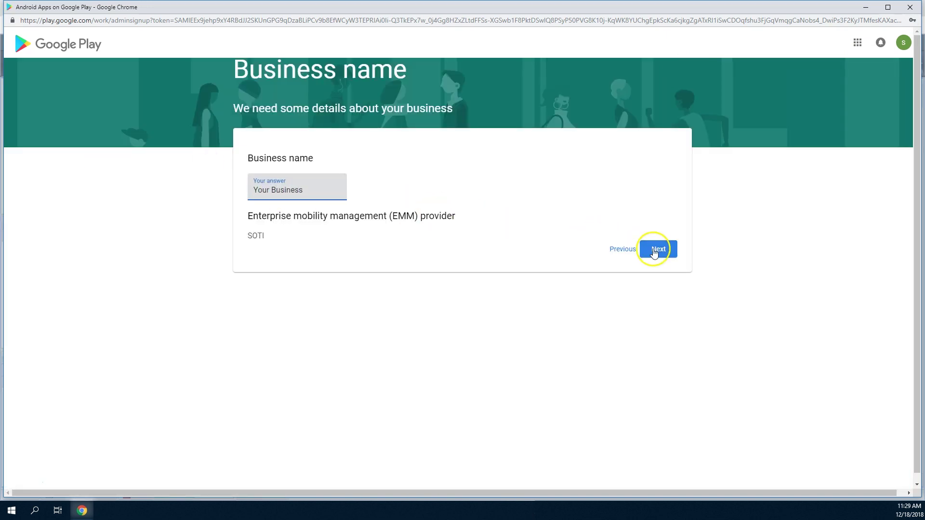
click(654, 254)
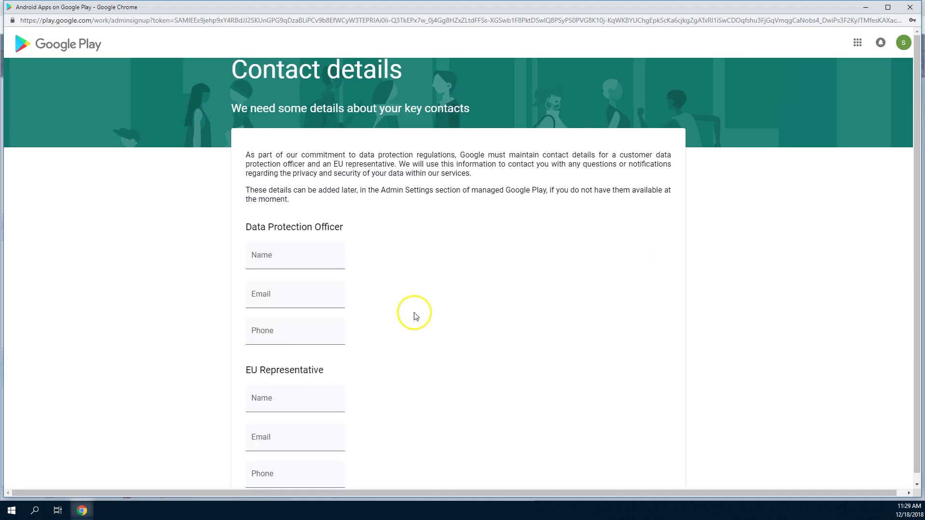
scroll(414, 316, down, 2)
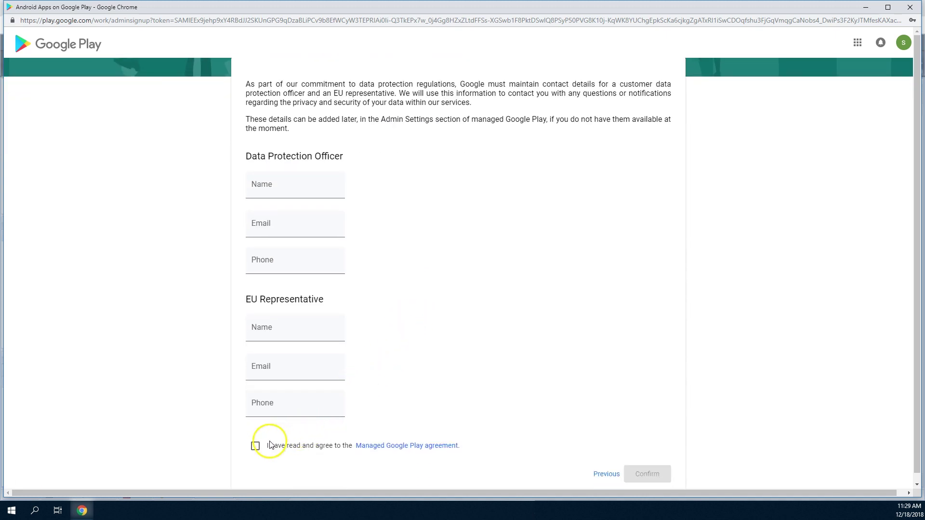
click(256, 446)
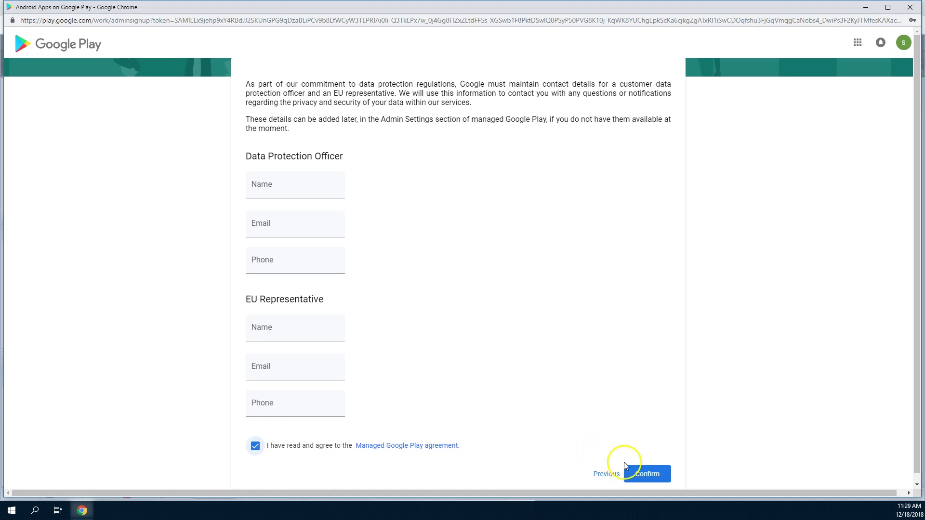
click(640, 472)
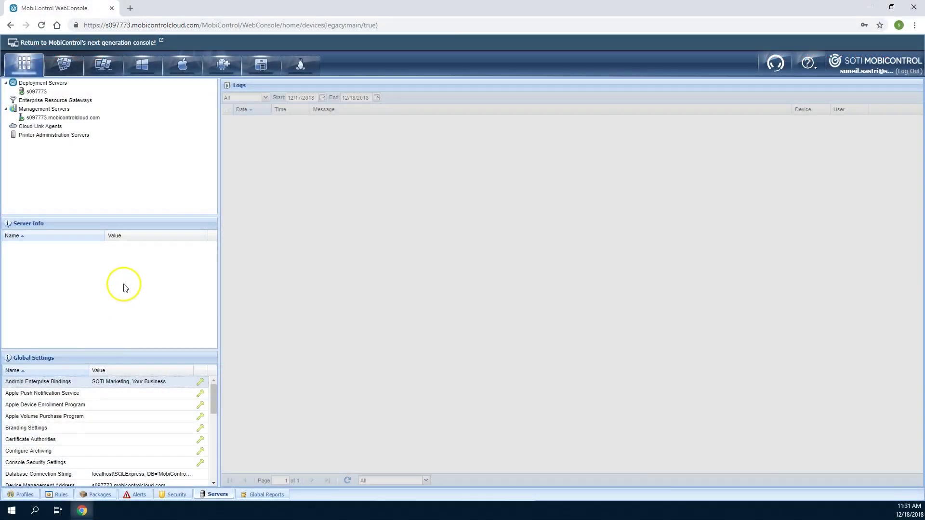
Under Android Plus, create an Add Devices rule named 'Add Android Enterprise devices'
click(227, 70)
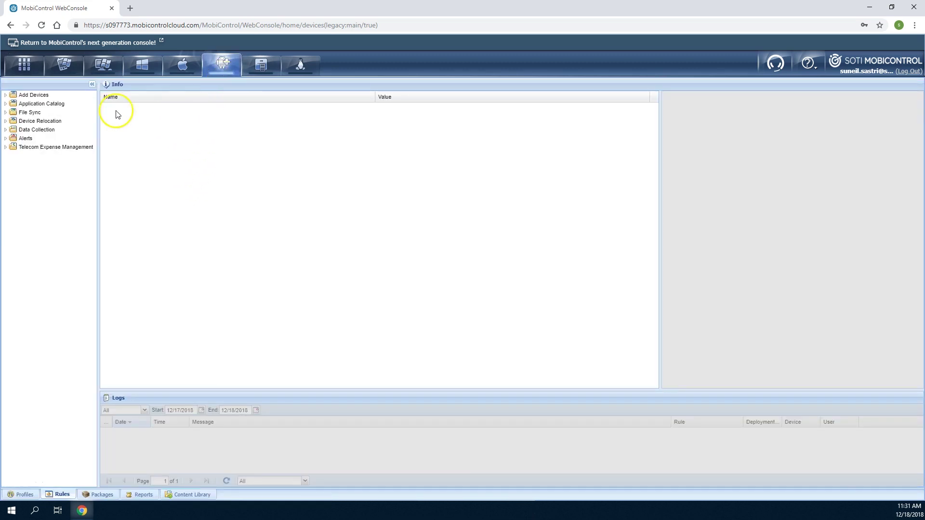
right_click(35, 97)
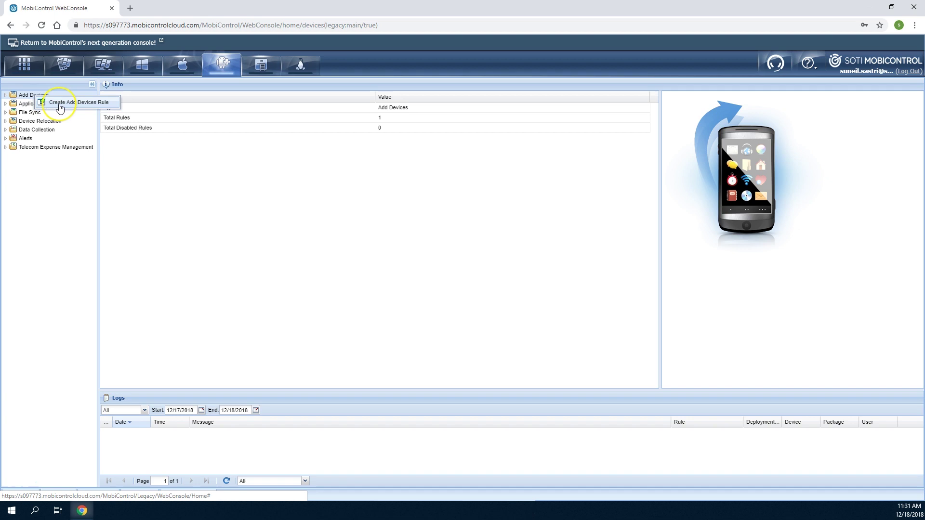
click(60, 106)
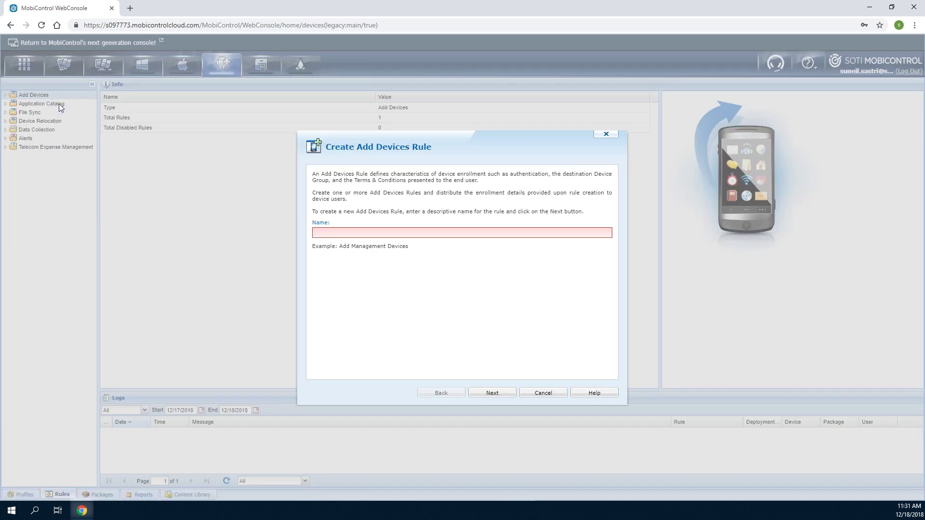
click(332, 233)
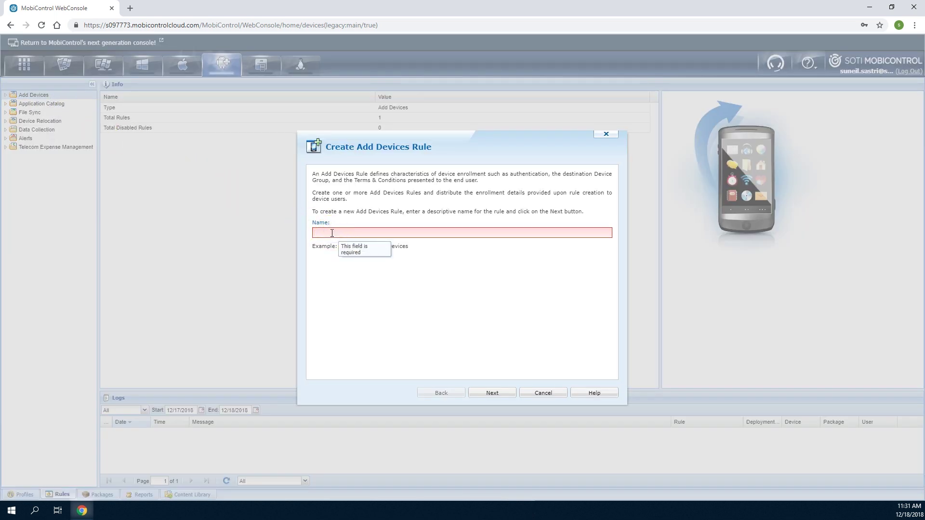
text(Add Andr)
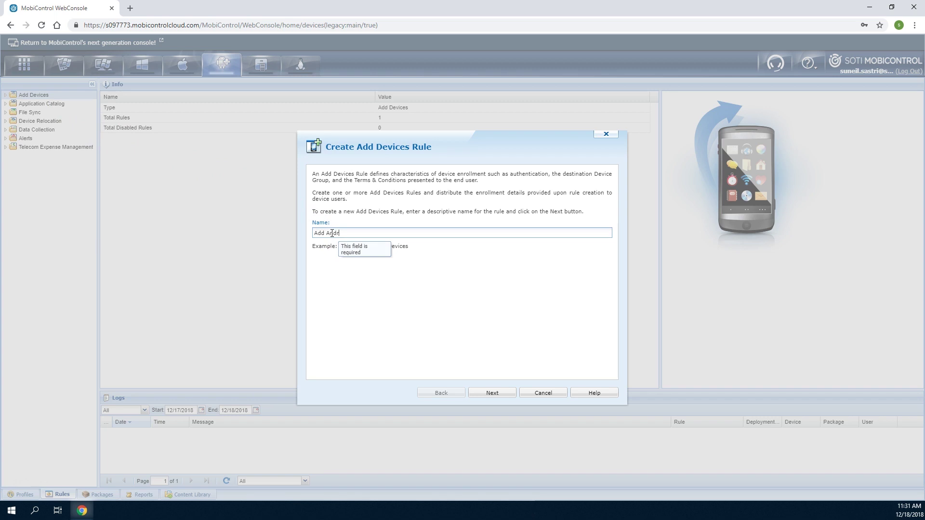
text(oid Enterp)
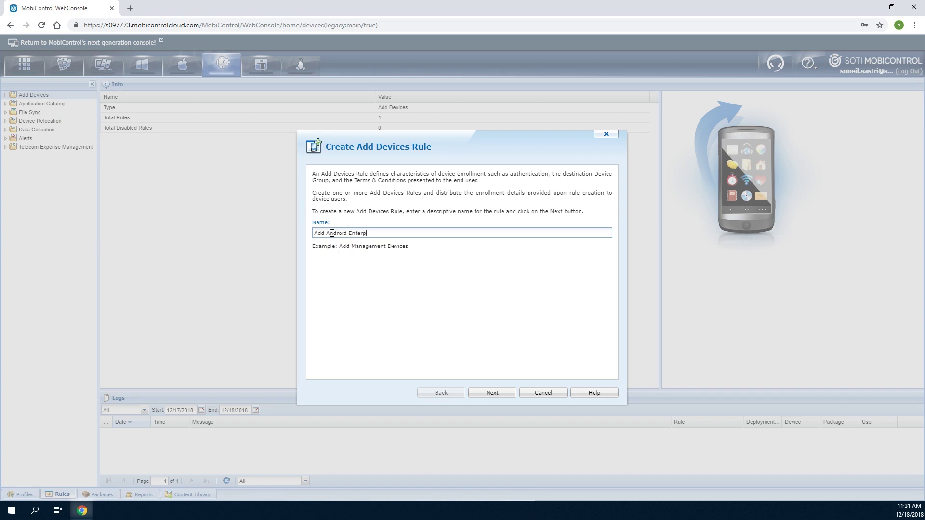
text(rise devices)
click(491, 393)
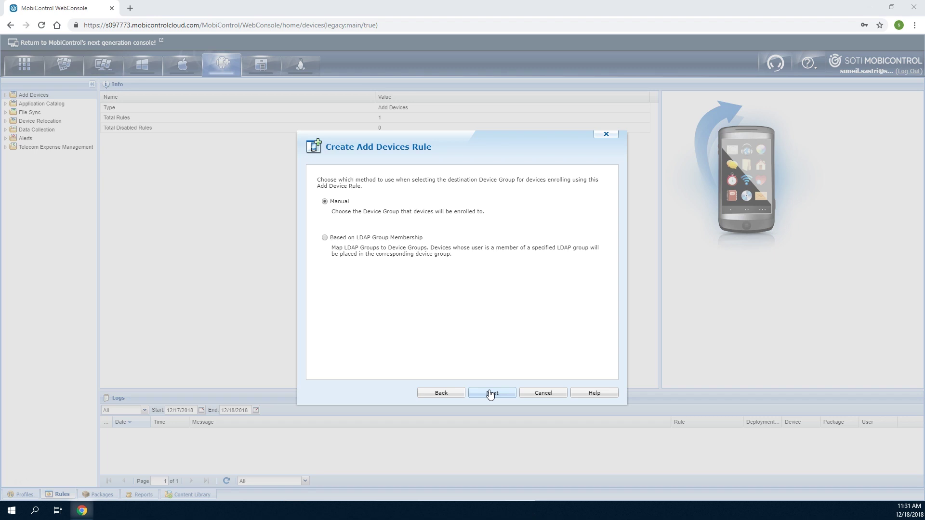
Keep Manual group selection and target the My Company device group
click(491, 393)
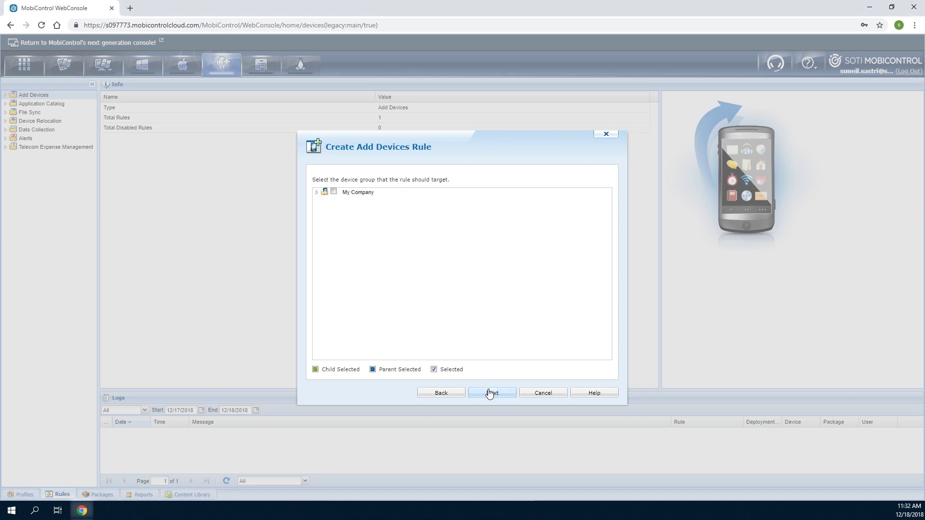
click(333, 192)
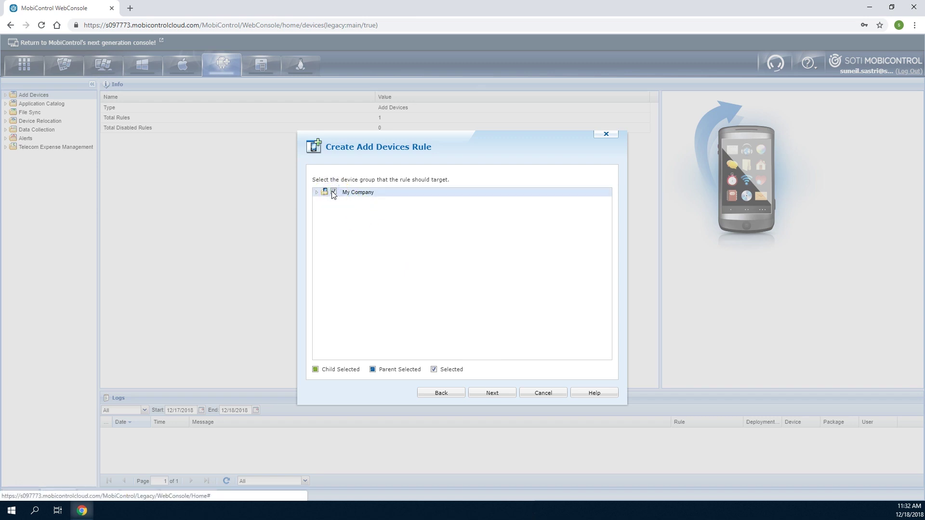
click(478, 394)
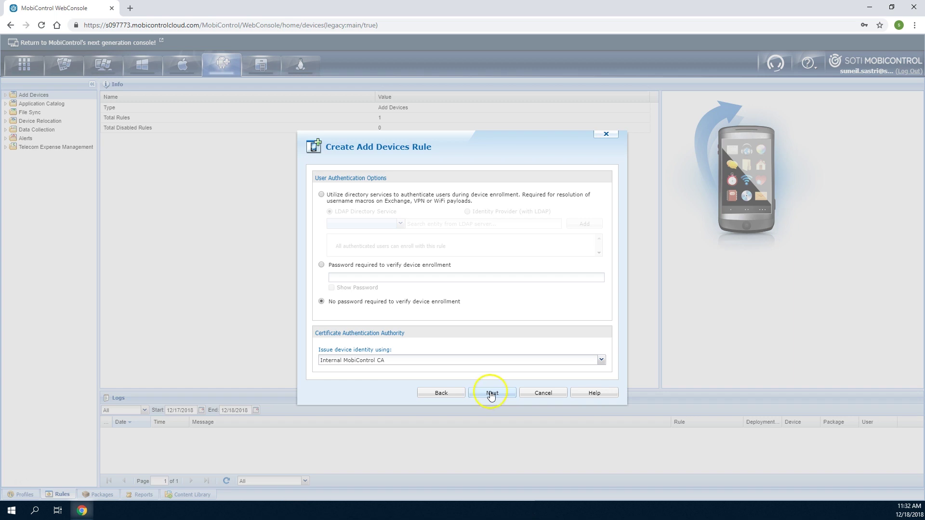
Keep no-password authentication and leave terms and conditions off
click(490, 393)
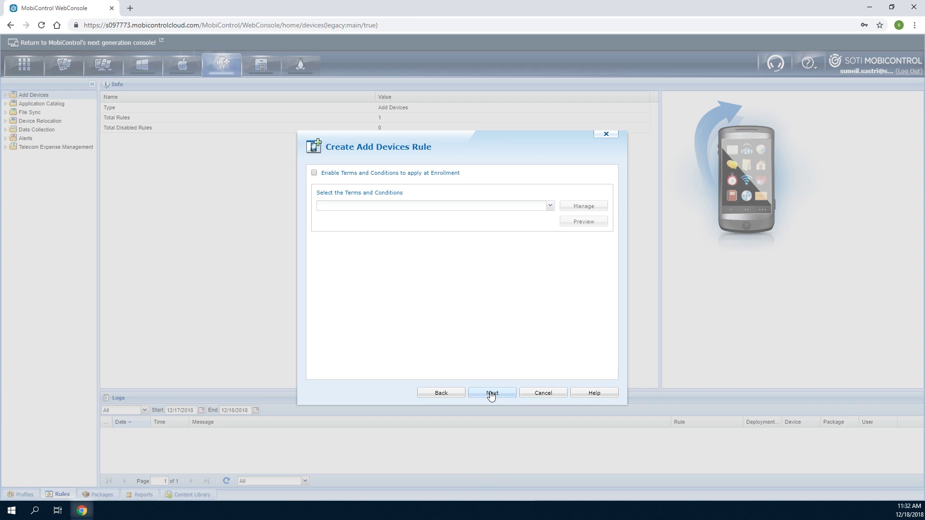
click(491, 394)
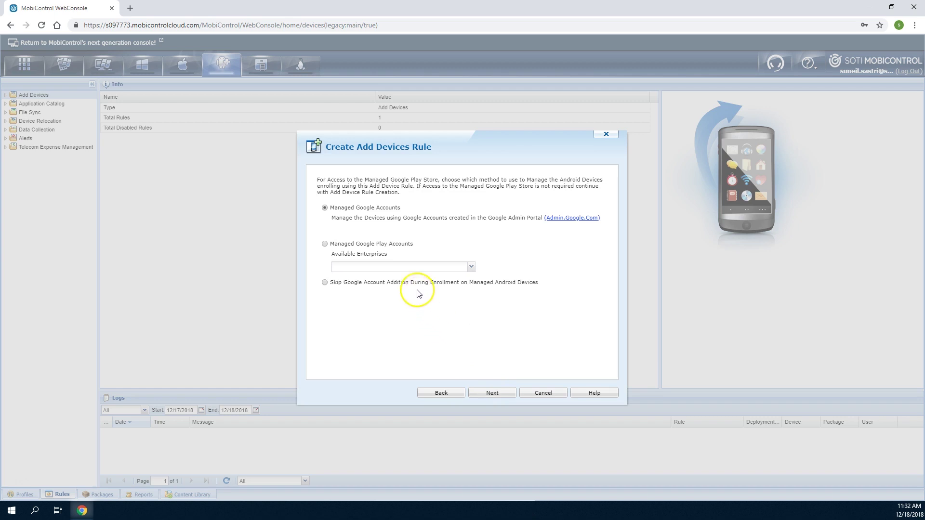
Use Managed Google Play Accounts with the Your Business enterprise
click(384, 245)
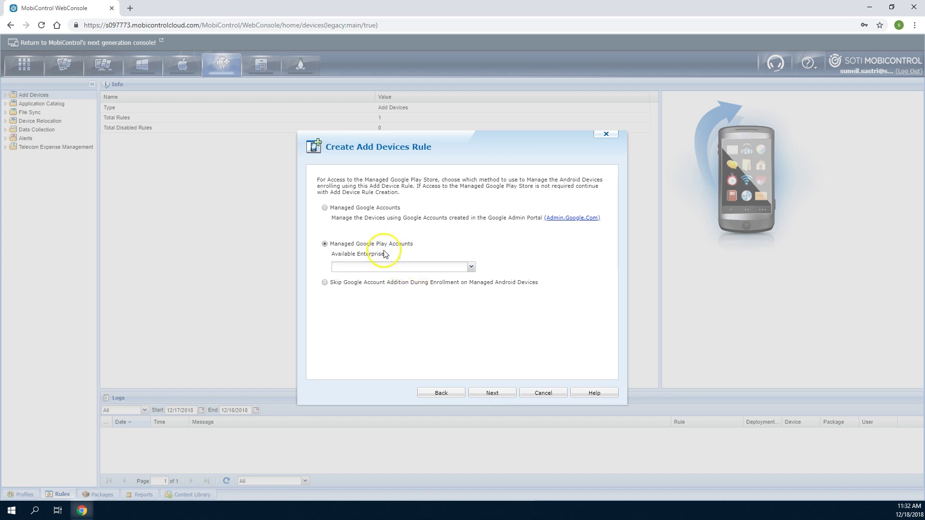
click(385, 267)
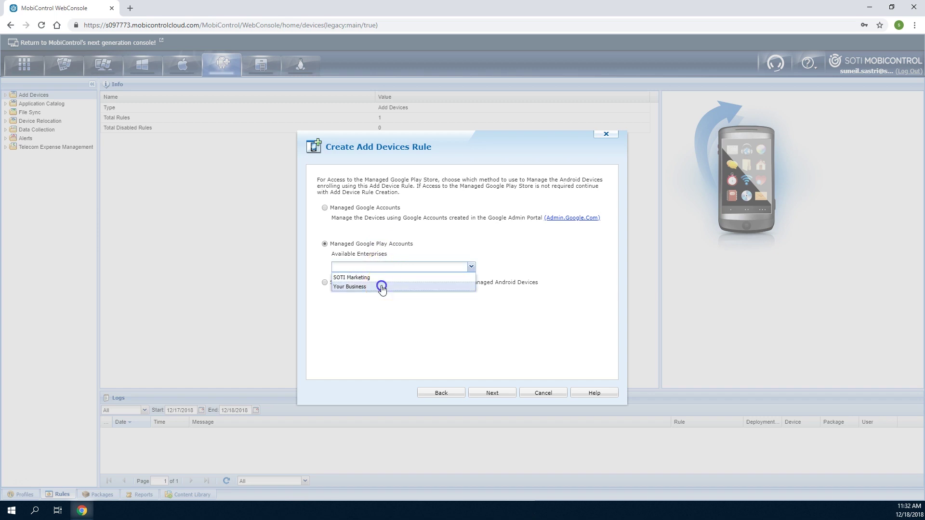
click(382, 287)
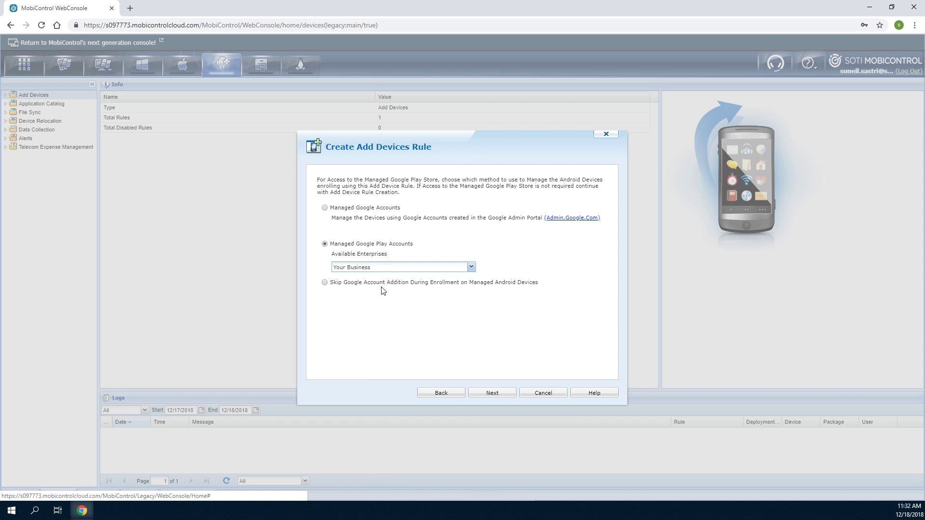
click(485, 394)
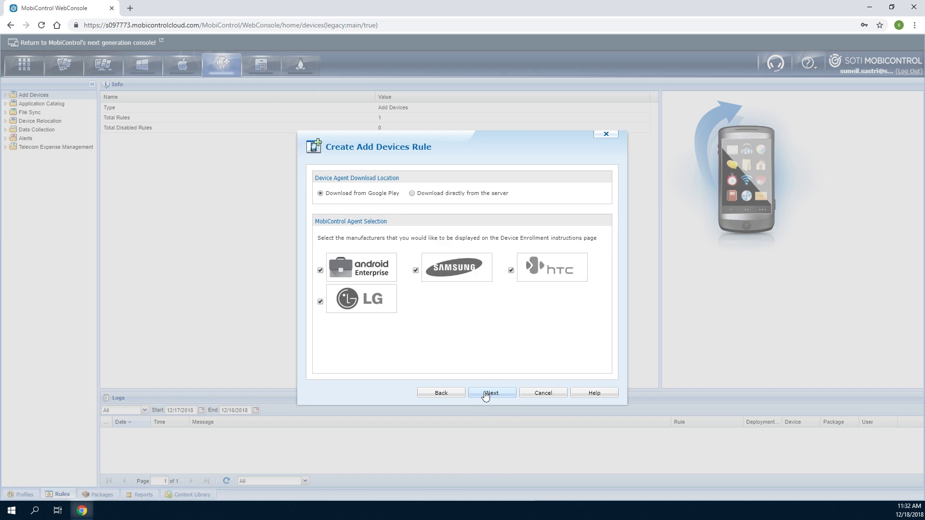
Keep default agent settings and AndroidPlus %AUTONUM% device naming, then finish the rule
click(486, 394)
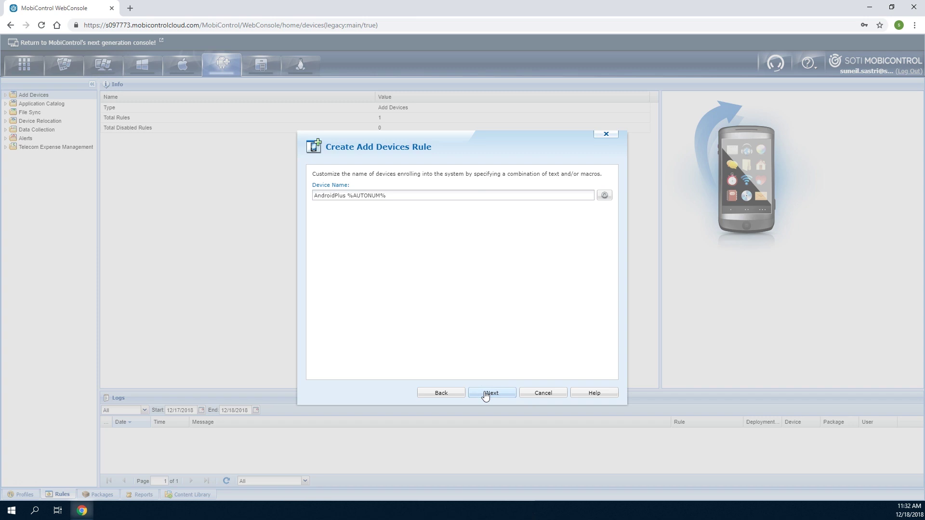
click(485, 395)
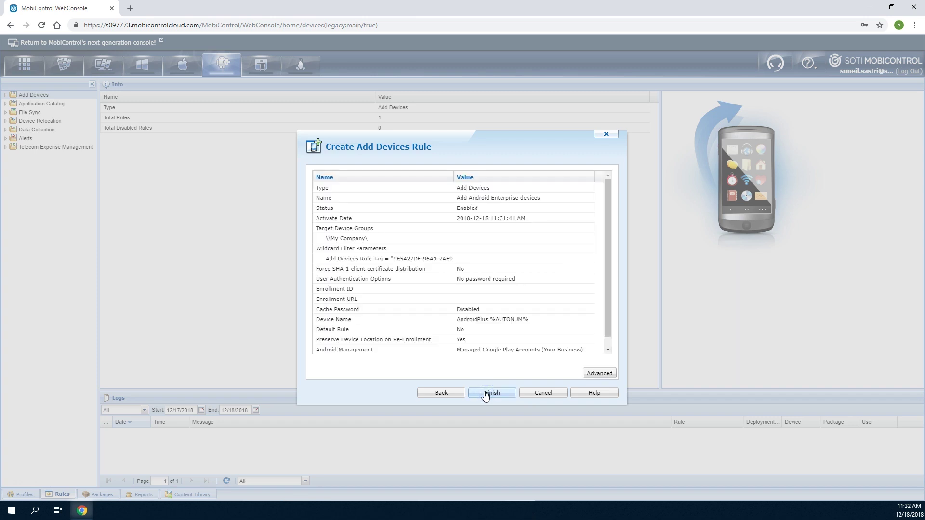
click(486, 394)
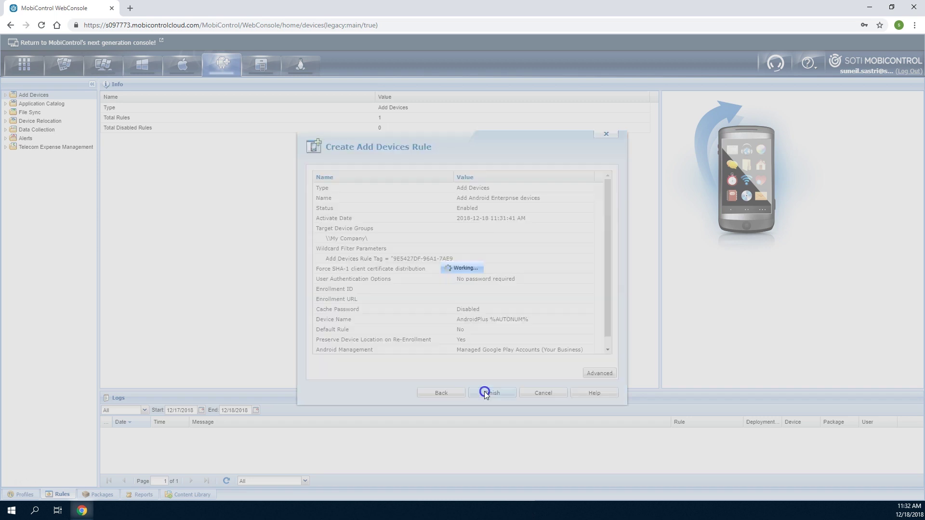